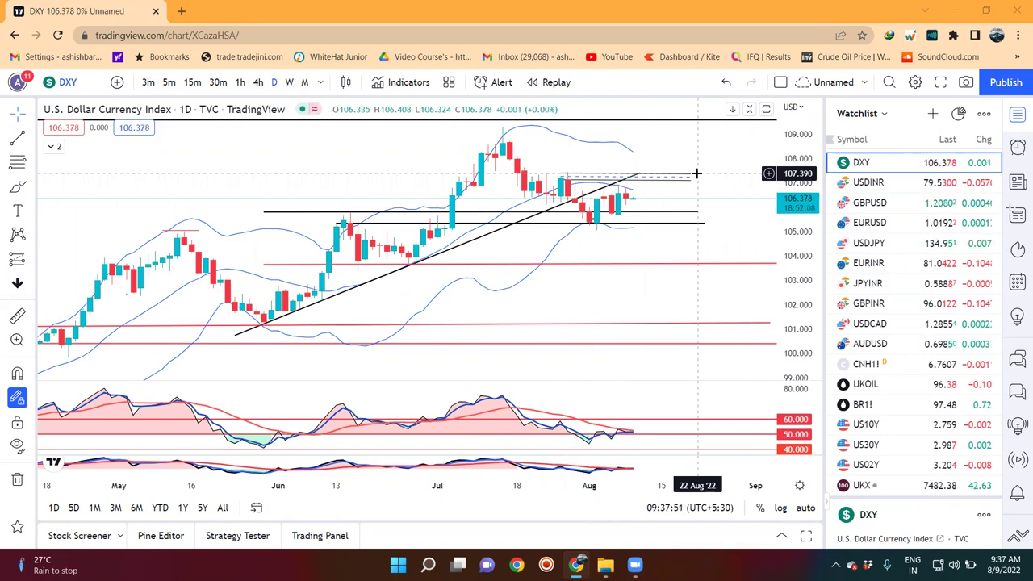
Step: Examine the DXY daily chart's parallel channel near 107.2 and the support line near 105.8
left_click(682, 177)
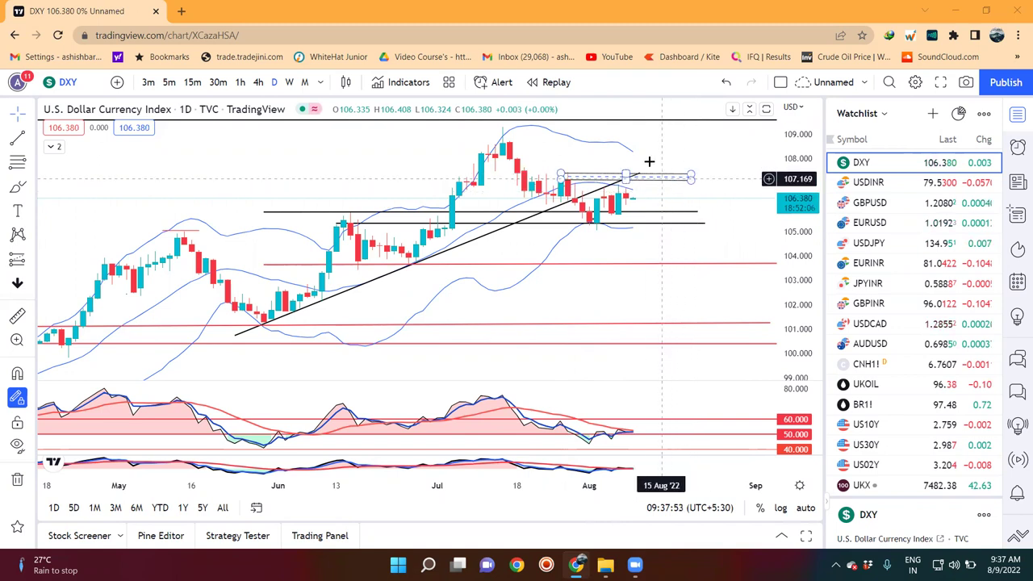
left_click(639, 154)
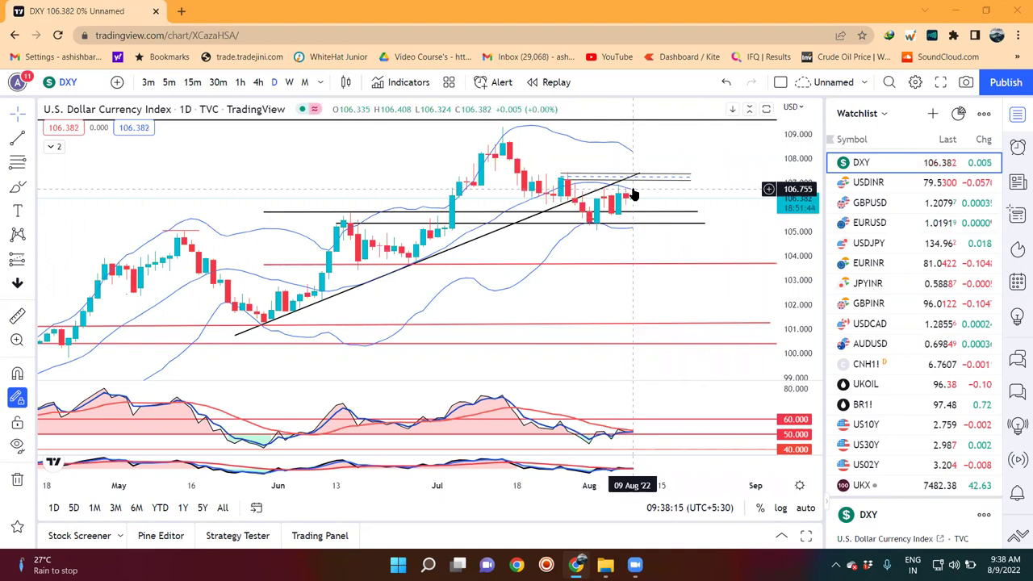
left_click(604, 212)
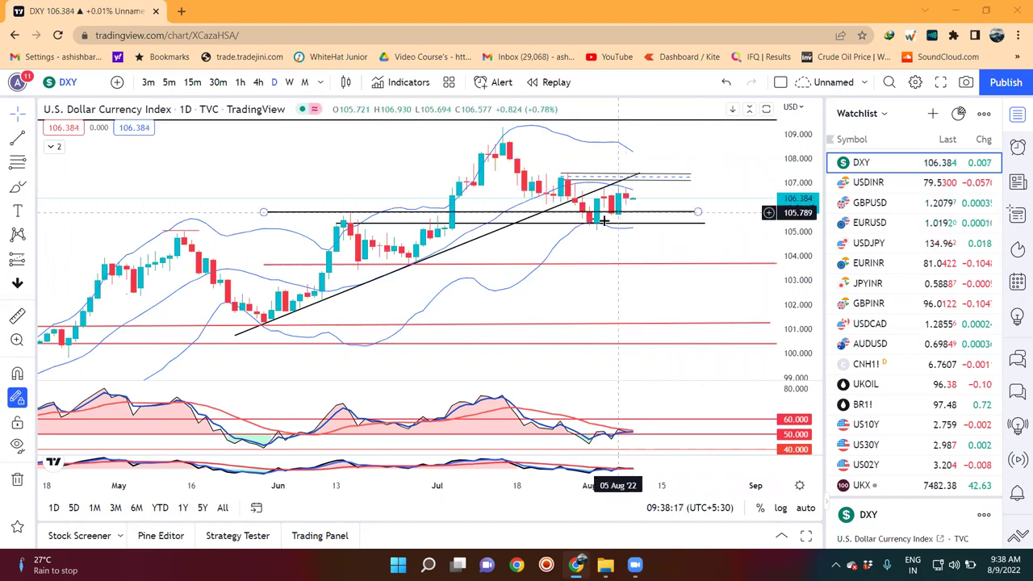
left_click(600, 232)
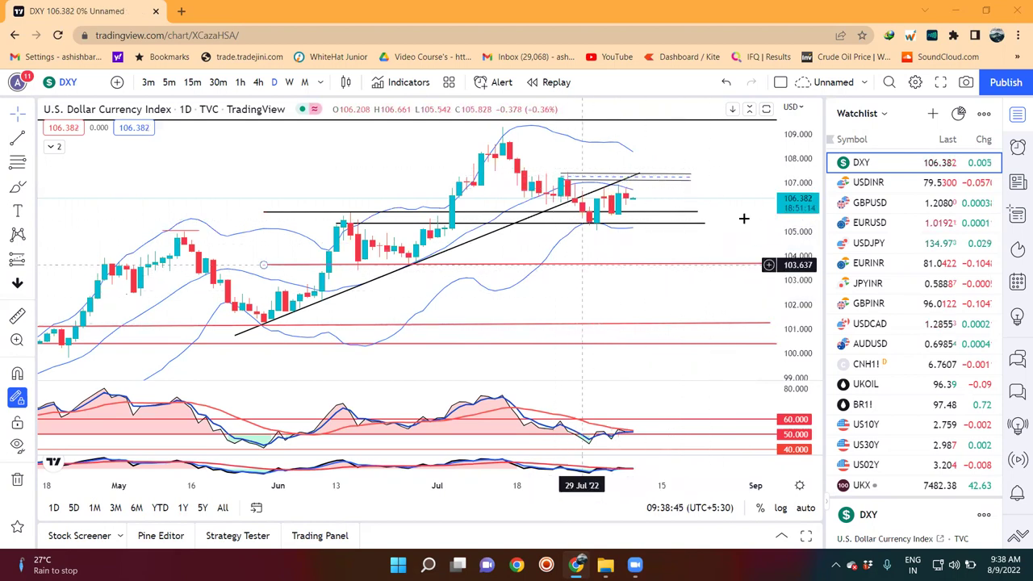
Step: Open USDINR on the 4-hour timeframe and draw a rising trend line from about 78.37 on 2 August to about 79.89
left_click(874, 186)
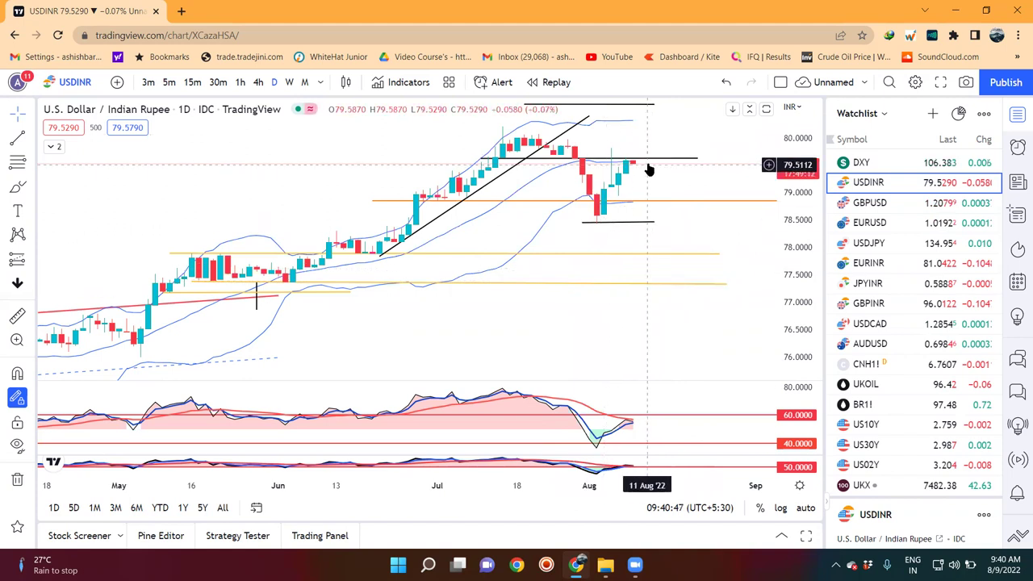
left_click(259, 83)
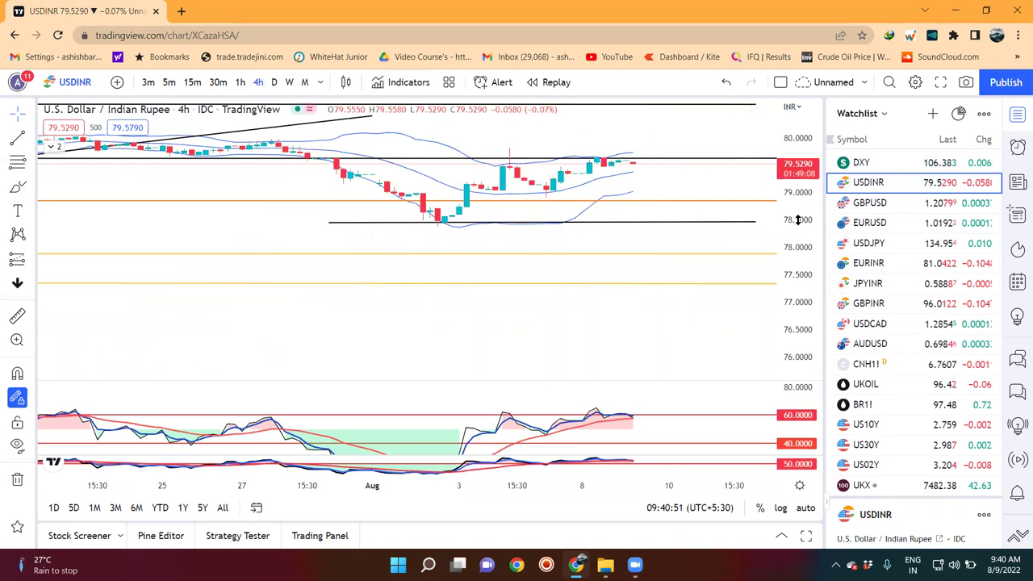
scroll(621, 339, "right", 2)
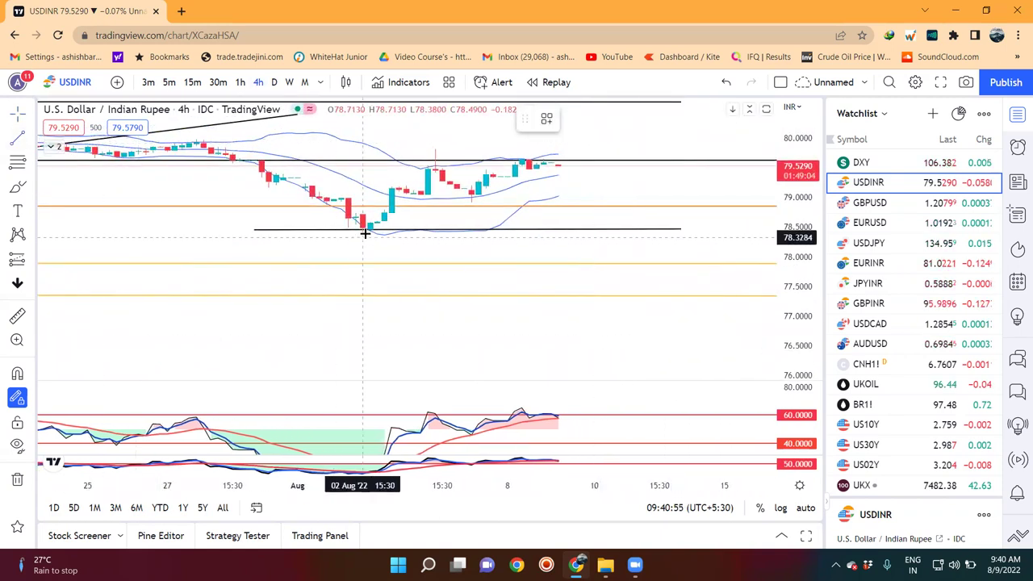
mouse_move(365, 233)
left_mouse_down()
mouse_move(626, 169)
mouse_move(652, 145)
left_mouse_up()
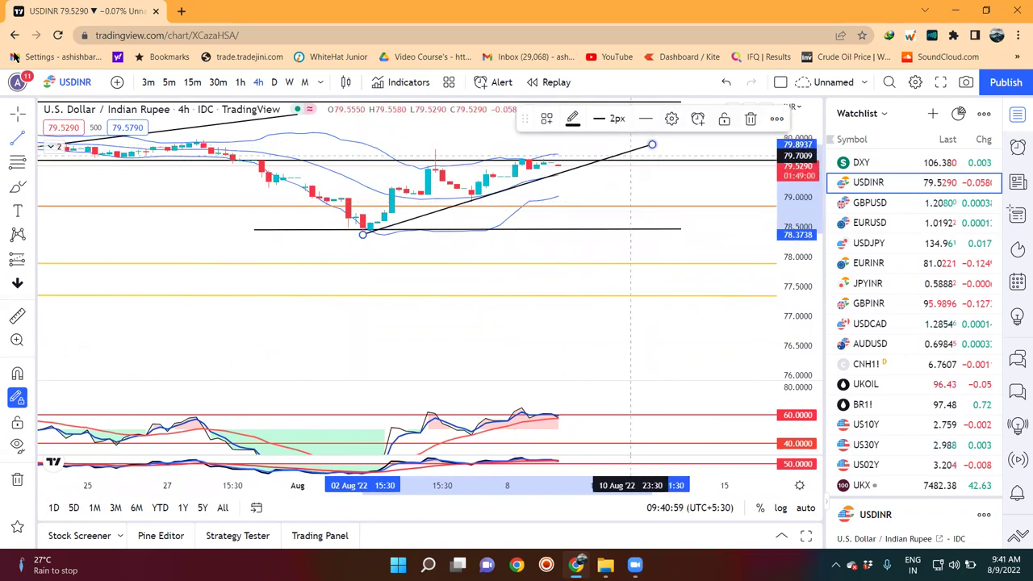
left_click(558, 280)
scroll(559, 280, "down", 3)
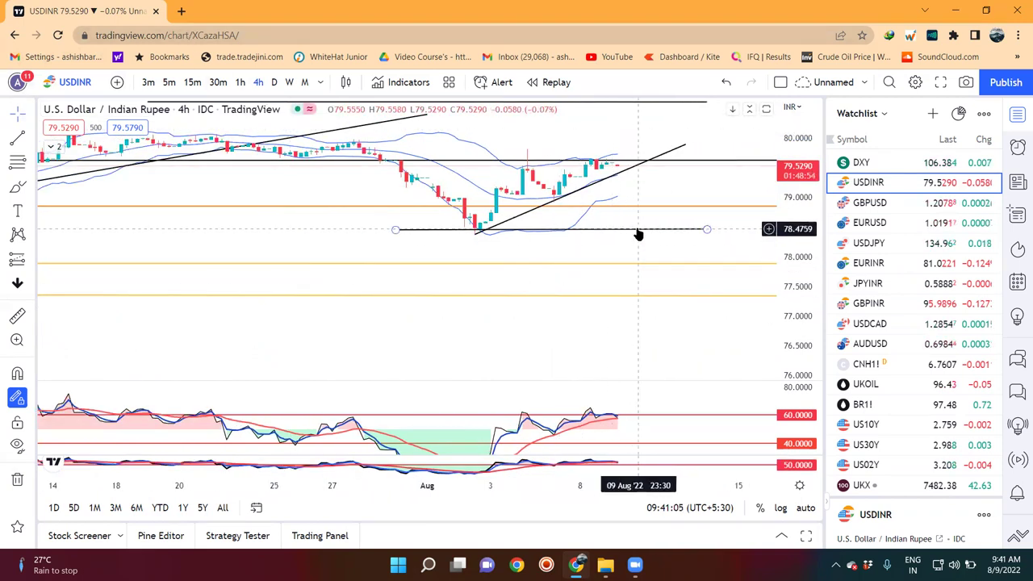
Step: Return USDINR to the daily timeframe and examine the GBPUSD chart's recent price action, dismissing the antivirus notification
left_click(275, 85)
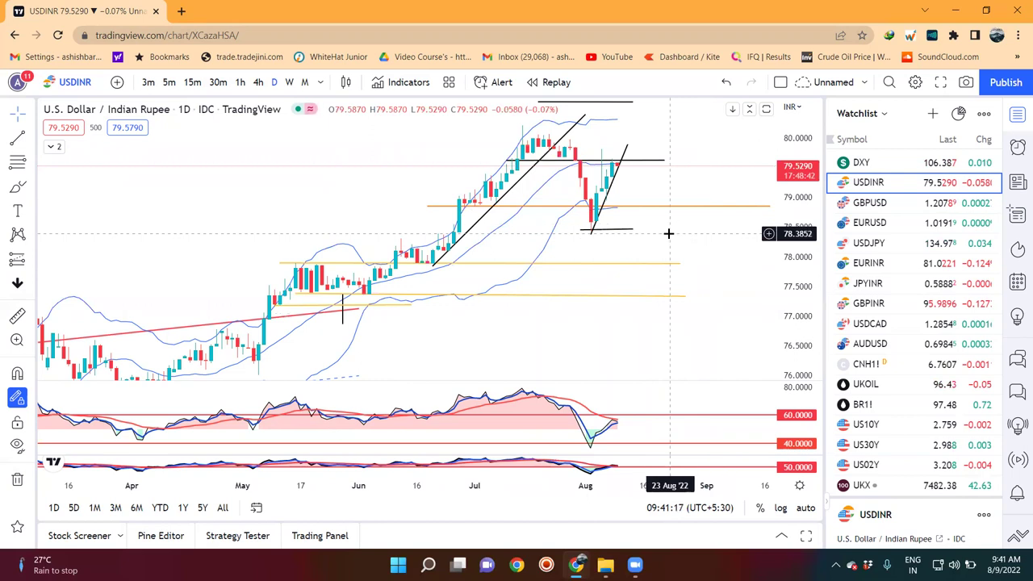
left_click(871, 208)
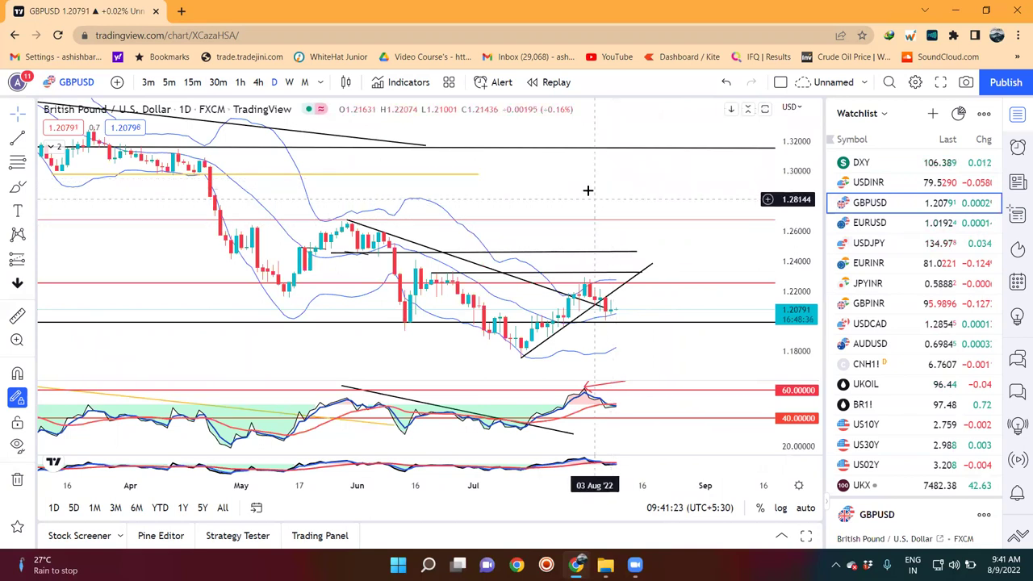
left_click_drag(565, 178, 554, 162)
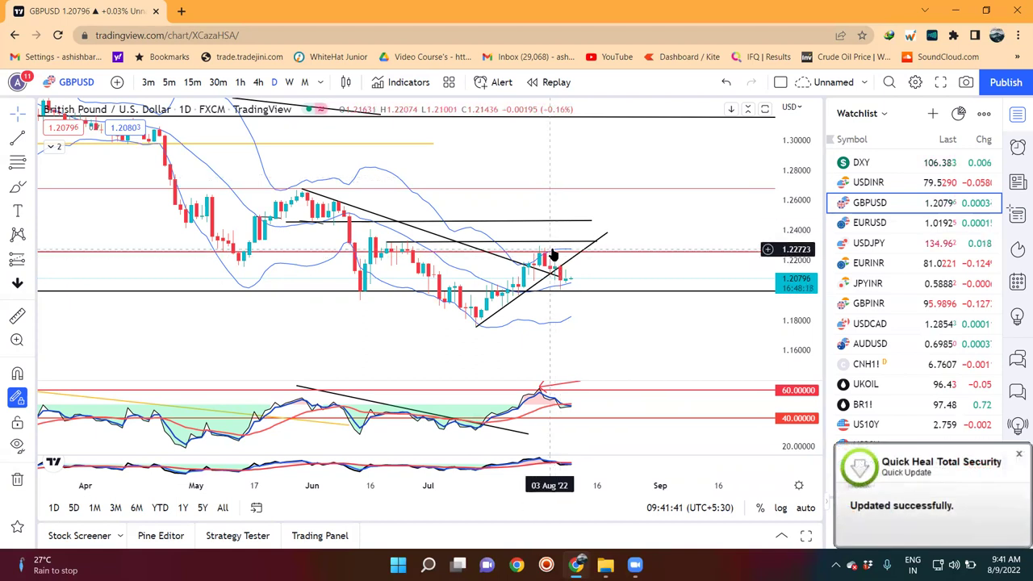
left_click(1018, 455)
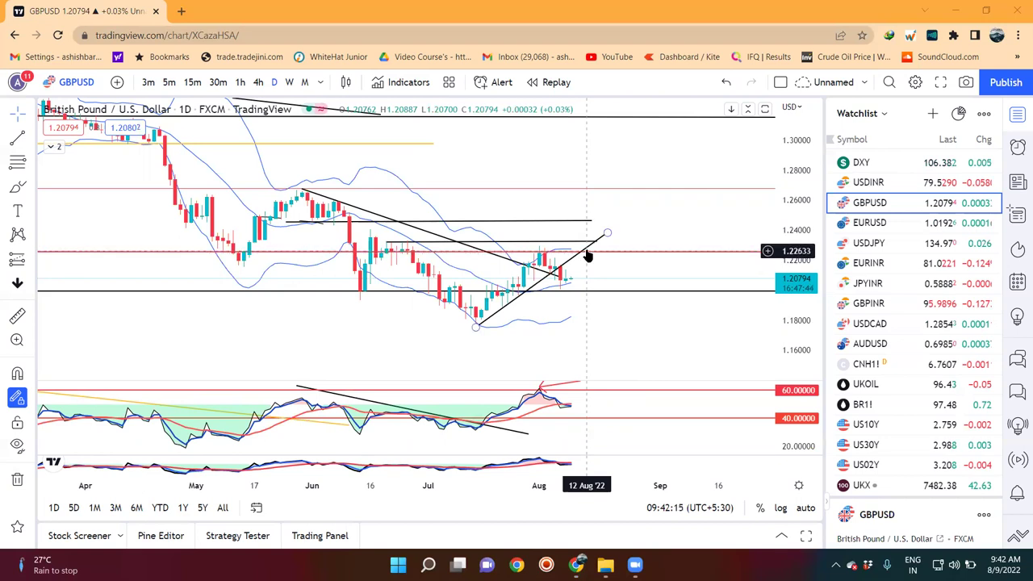
Step: Review the daily charts of GBPINR, EURUSD and EURINR, adjusting the EURINR price scale to show more levels
left_click(881, 303)
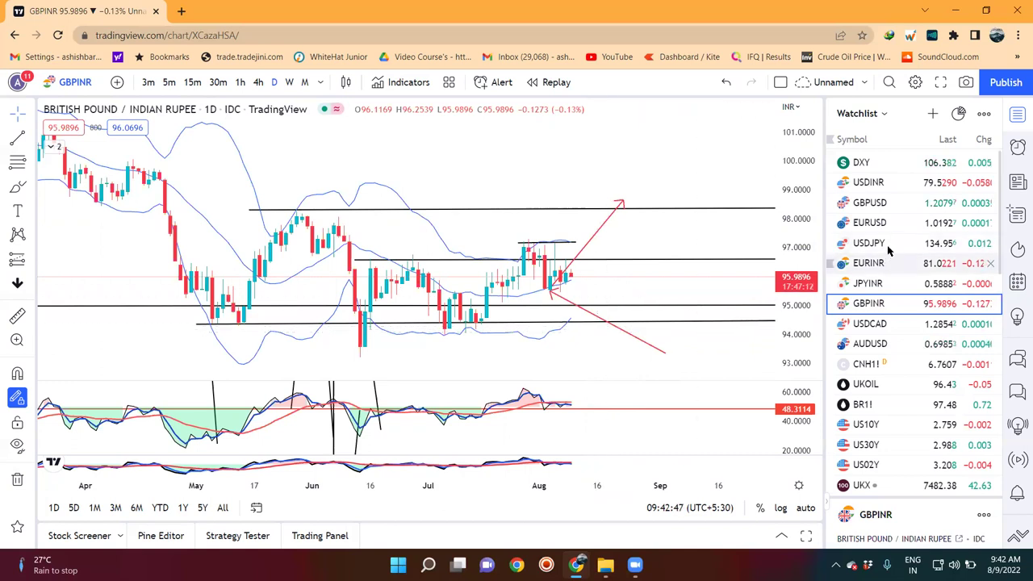
left_click(869, 222)
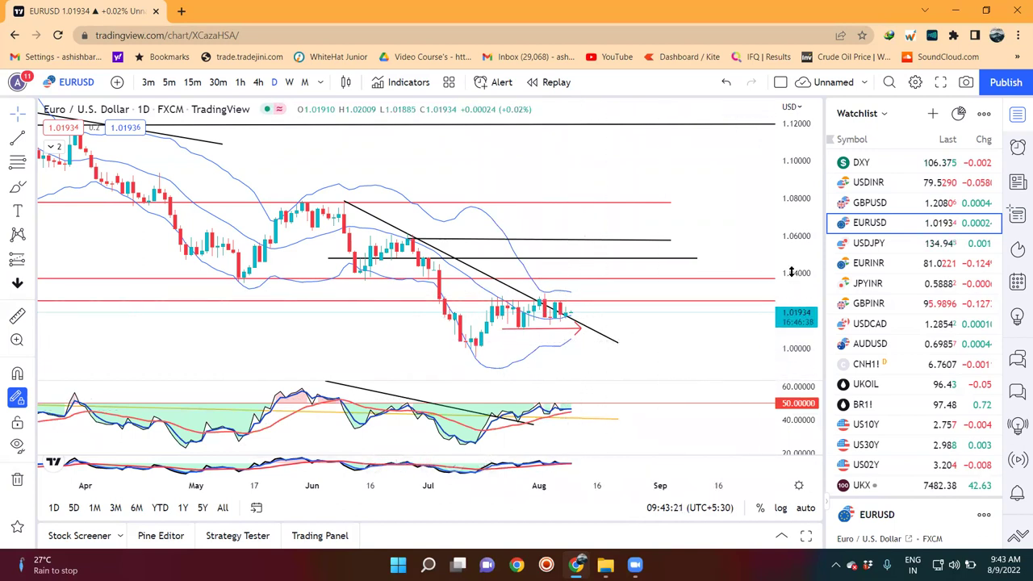
scroll(495, 284, "down", 2)
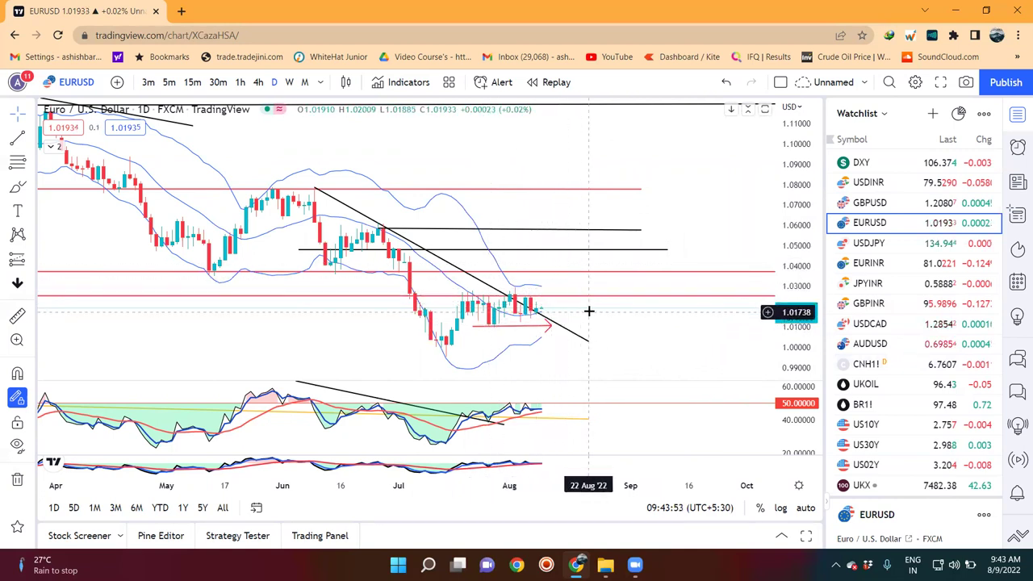
left_click(878, 268)
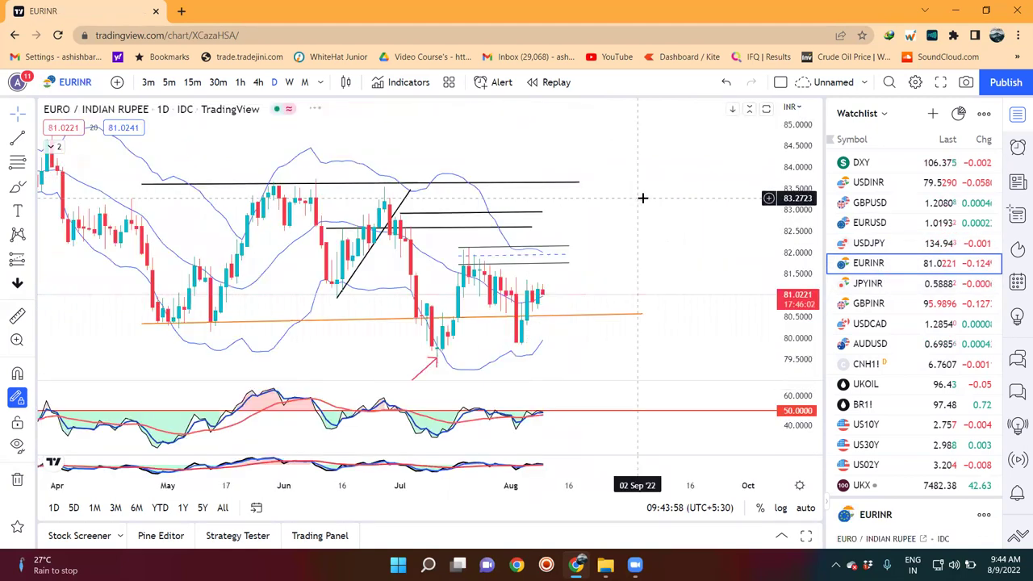
left_click_drag(807, 194, 807, 219)
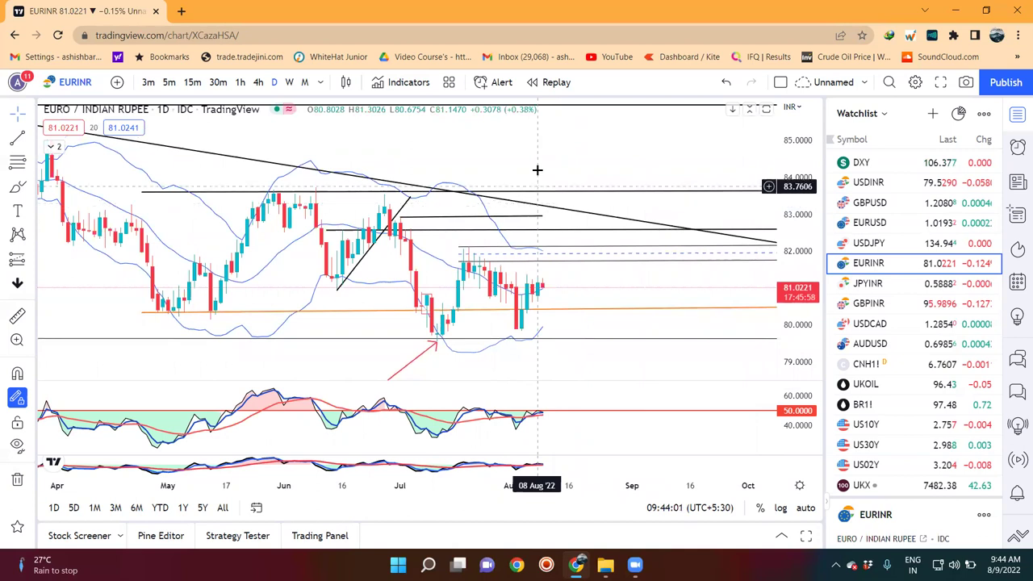
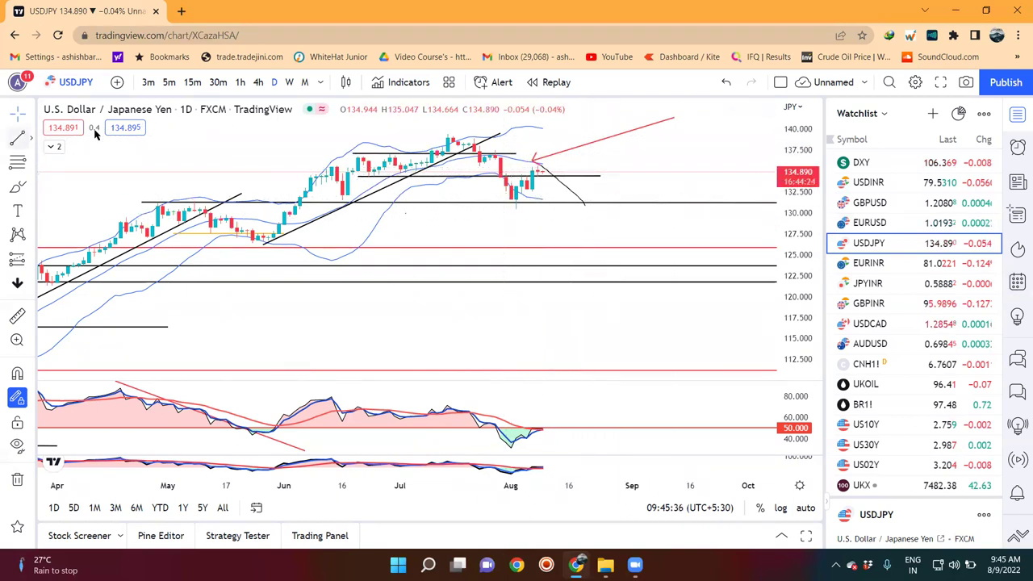
Step: Draw a nearly horizontal trend line on the USDJPY chart at about 137.6 from 27 July to 12 September 2022
left_click_drag(495, 148, 669, 148)
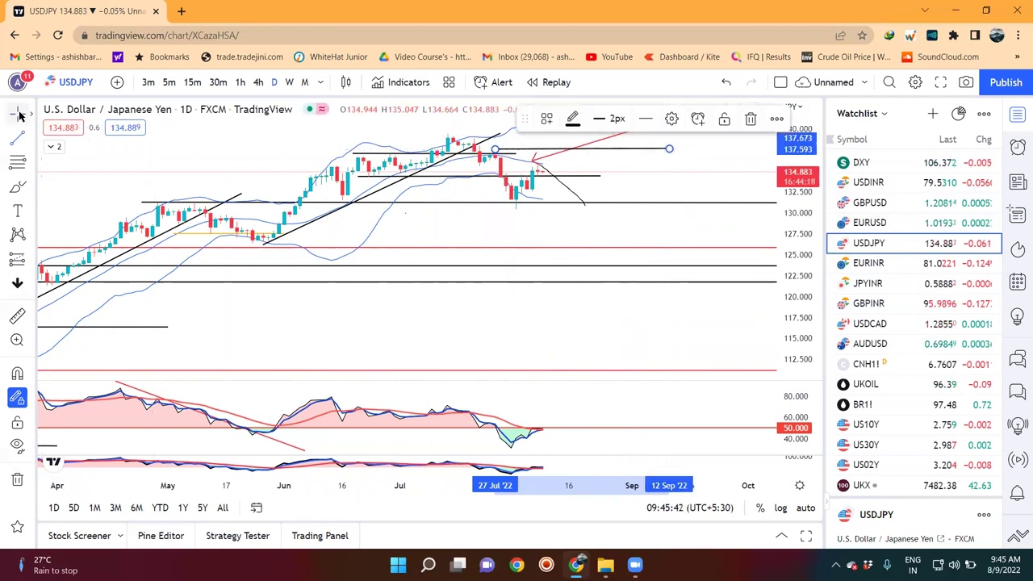
left_click(701, 171)
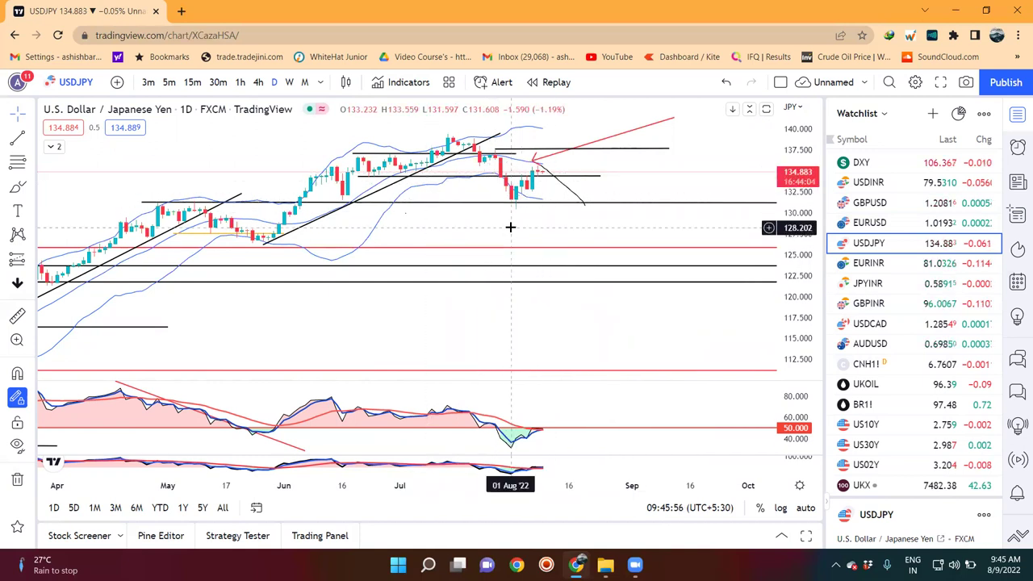
Step: Open the JPYINR chart and extend the horizontal line at about 0.598 to 12 September 2022
left_click(887, 288)
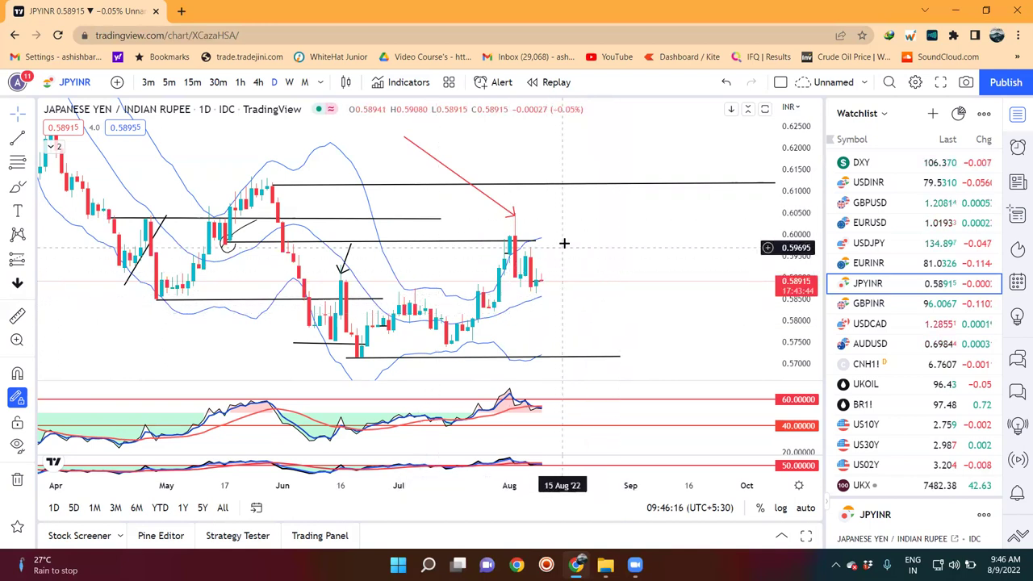
left_click_drag(535, 240, 668, 242)
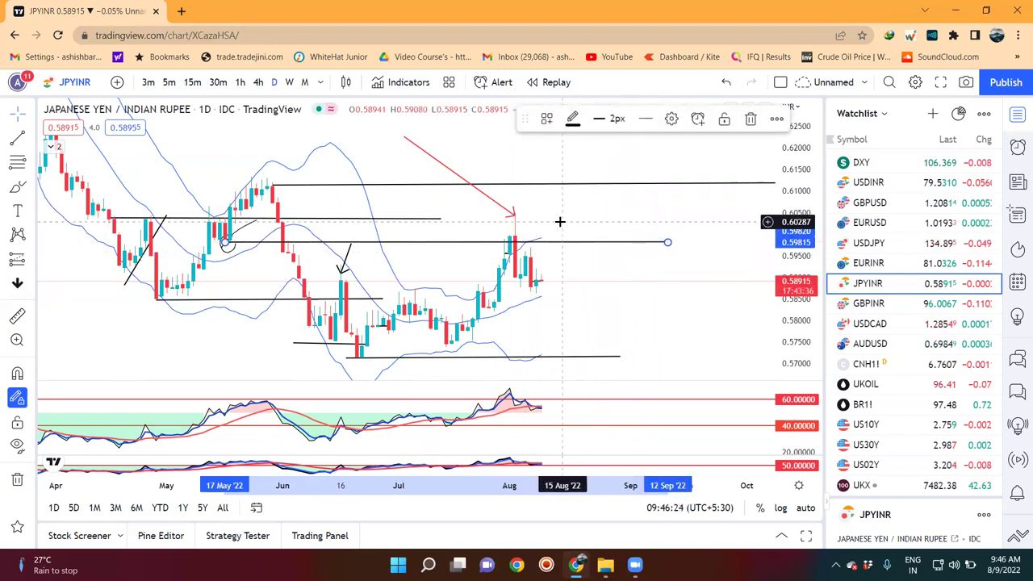
Step: View the USDCAD chart and, on the AUDUSD chart, lower the yellow horizontal line to about 0.723
left_click(895, 325)
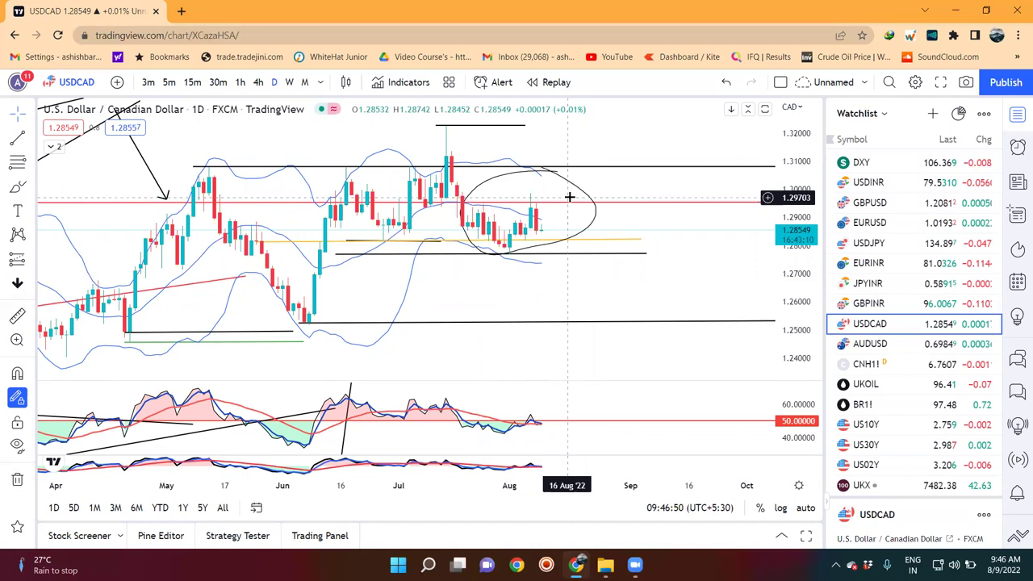
left_click(860, 346)
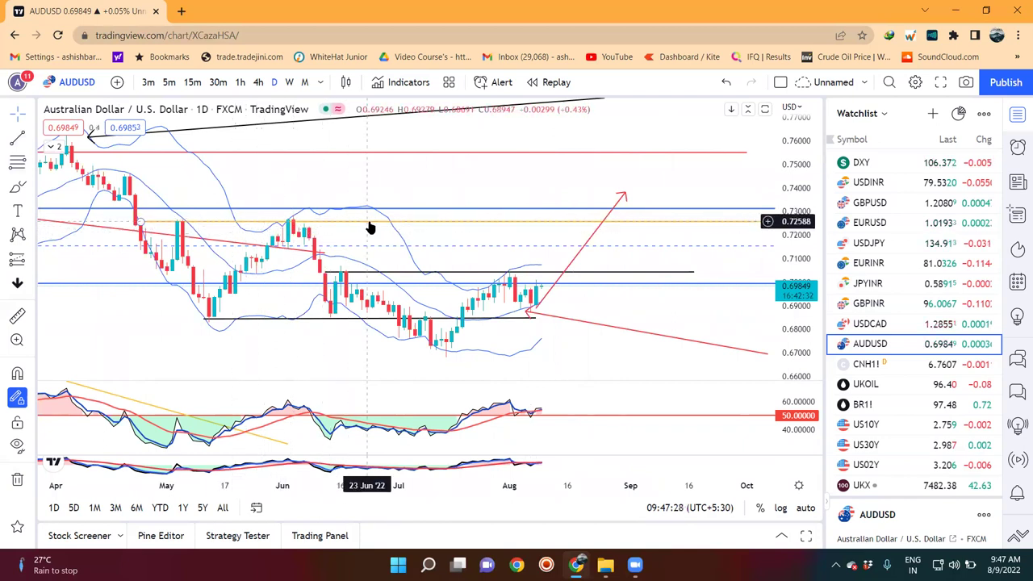
left_click_drag(368, 222, 375, 229)
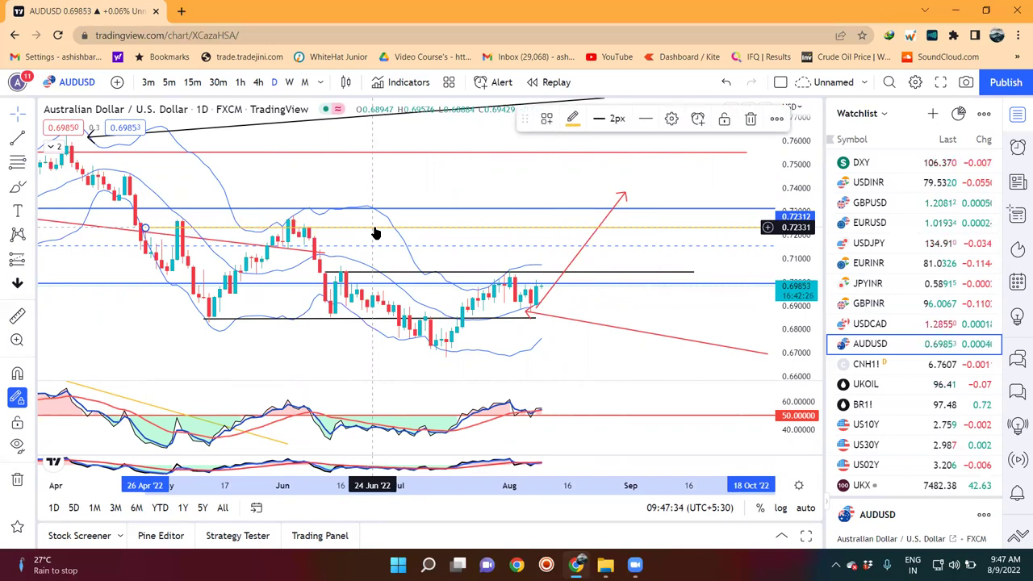
left_click(484, 181)
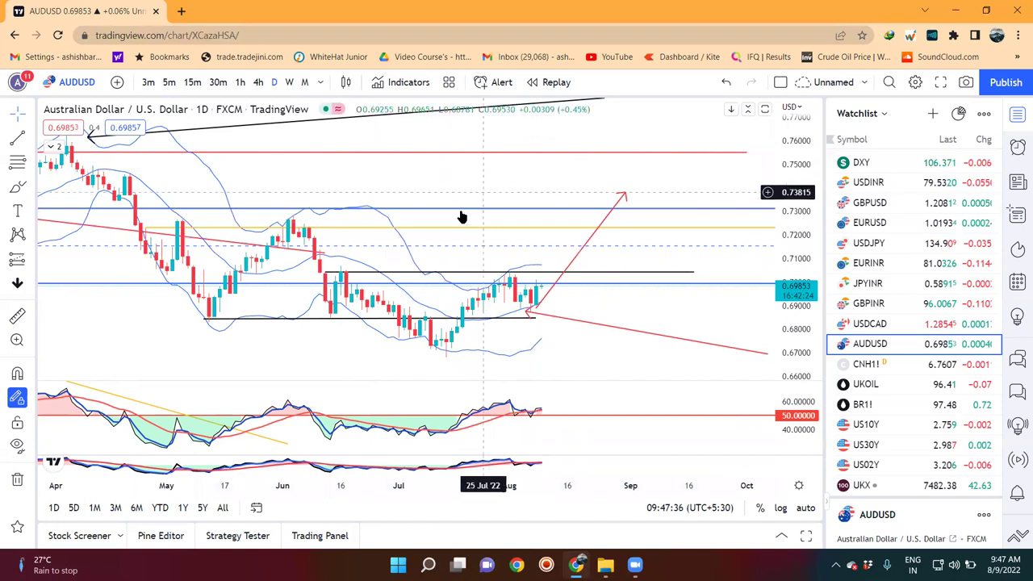
Step: Open the CNH1! futures chart and examine the July–August price range inside the parallel channel
left_click(880, 363)
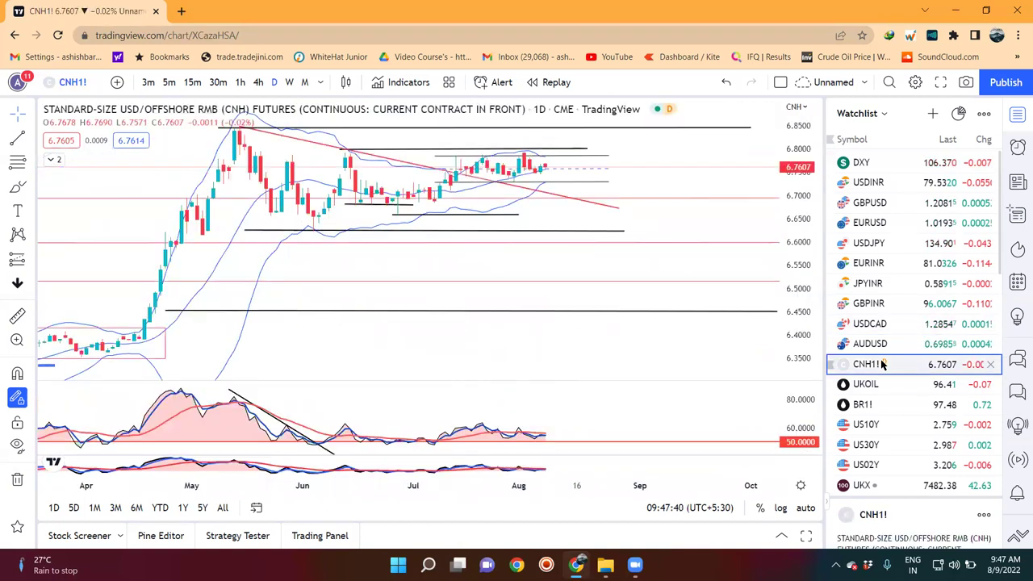
left_click_drag(735, 230, 719, 240)
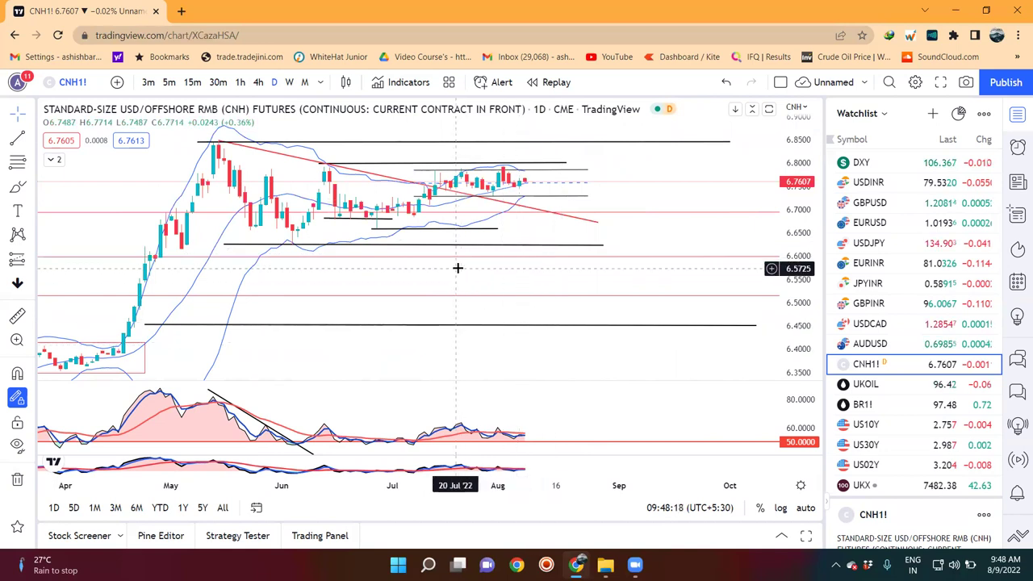
left_click(454, 188)
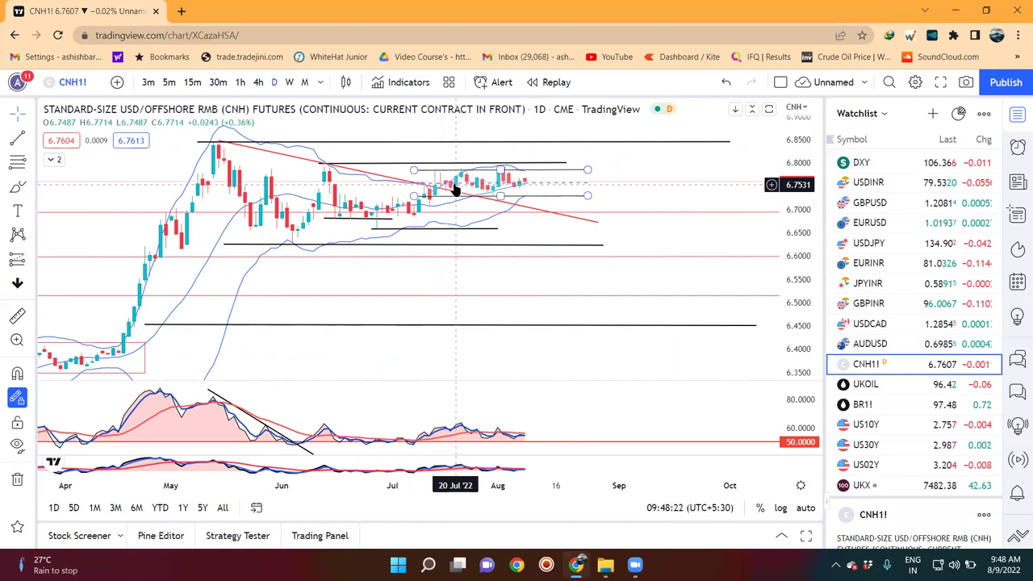
left_click(459, 205)
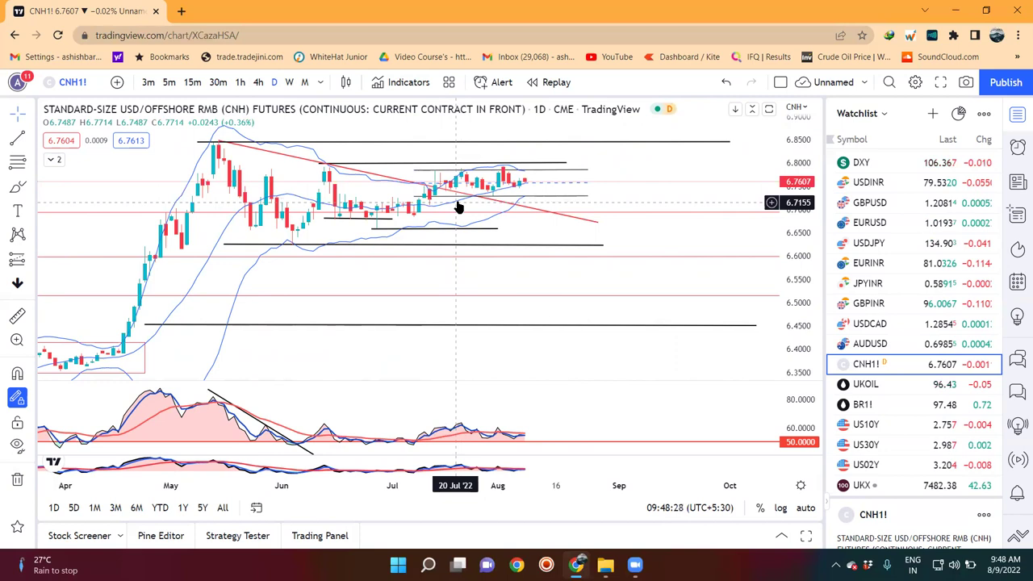
left_click(501, 188)
left_click(498, 185)
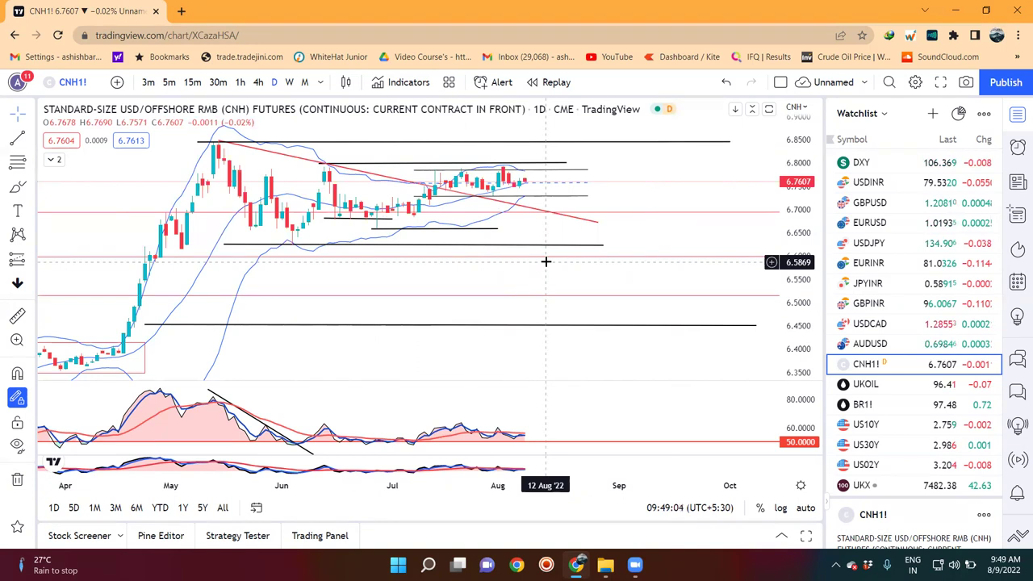
Step: Open the UKOIL daily chart and examine its resistance line near 99 and the support line near 84
left_click(904, 387)
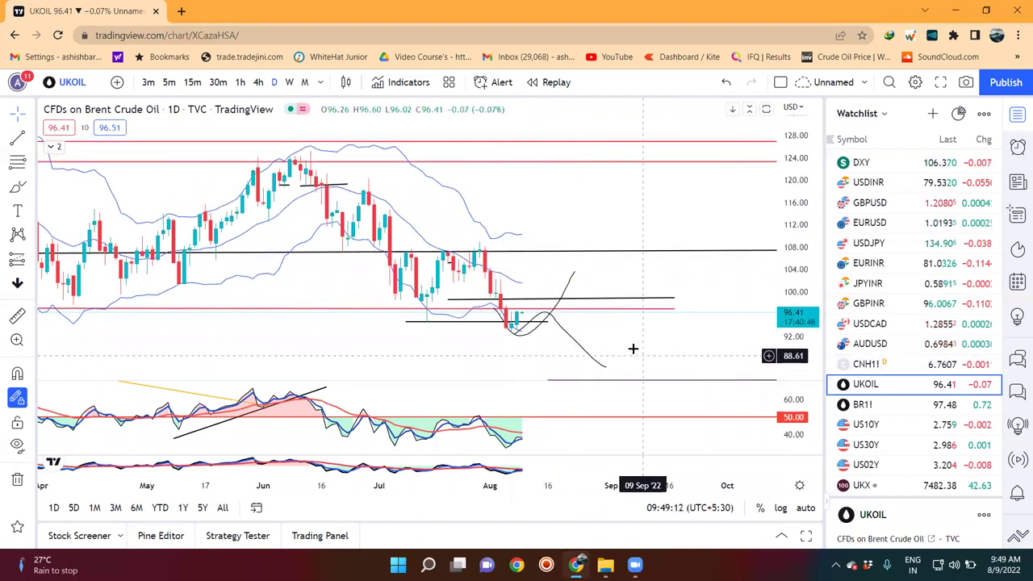
left_click(563, 300)
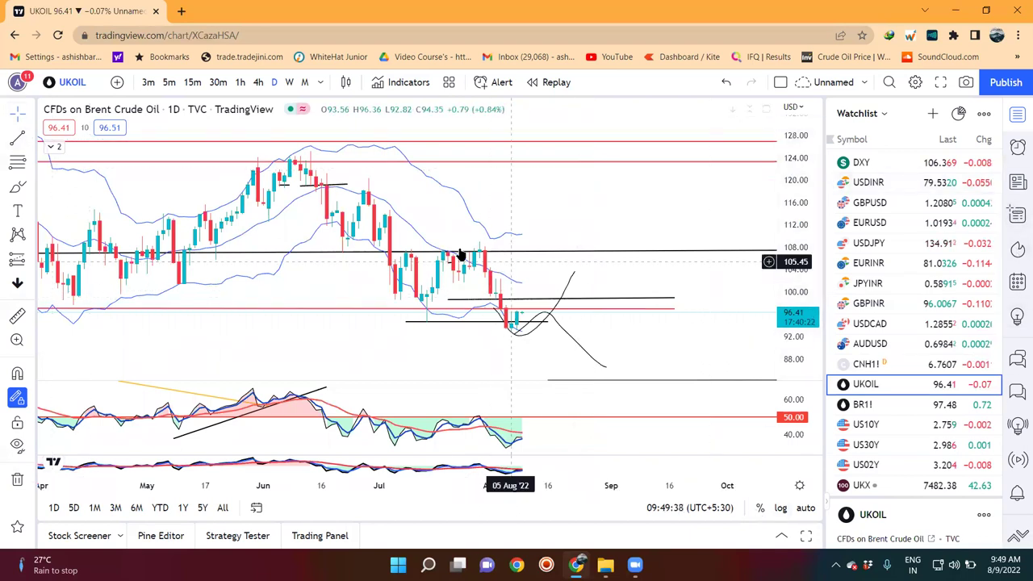
left_click_drag(733, 336, 674, 274)
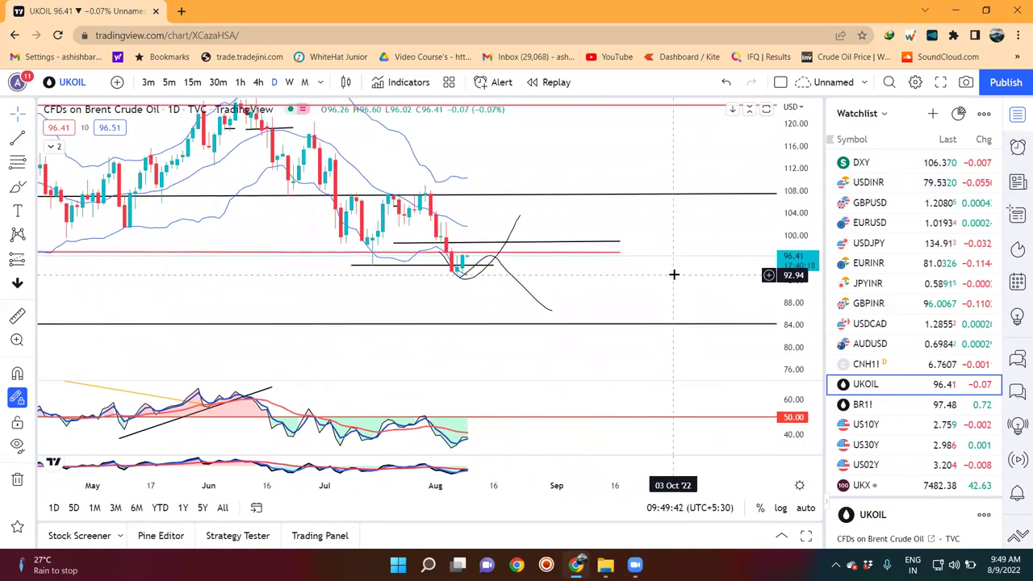
Step: Examine the UKOIL daily chart back to December 2021, including the red support line near 70 and the black resistance line near 107
scroll(675, 279, "down", 1)
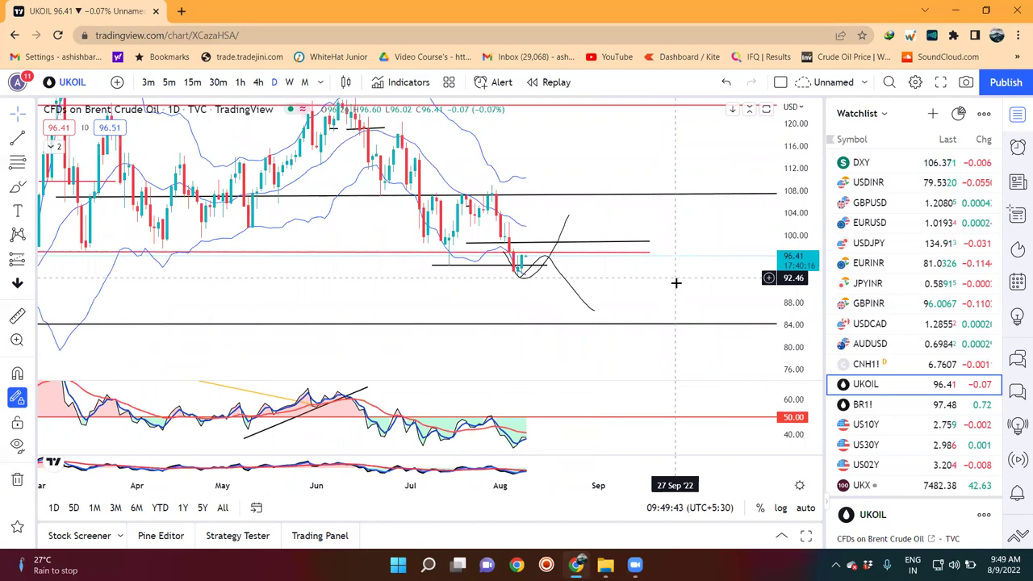
scroll(673, 293, "down", 1)
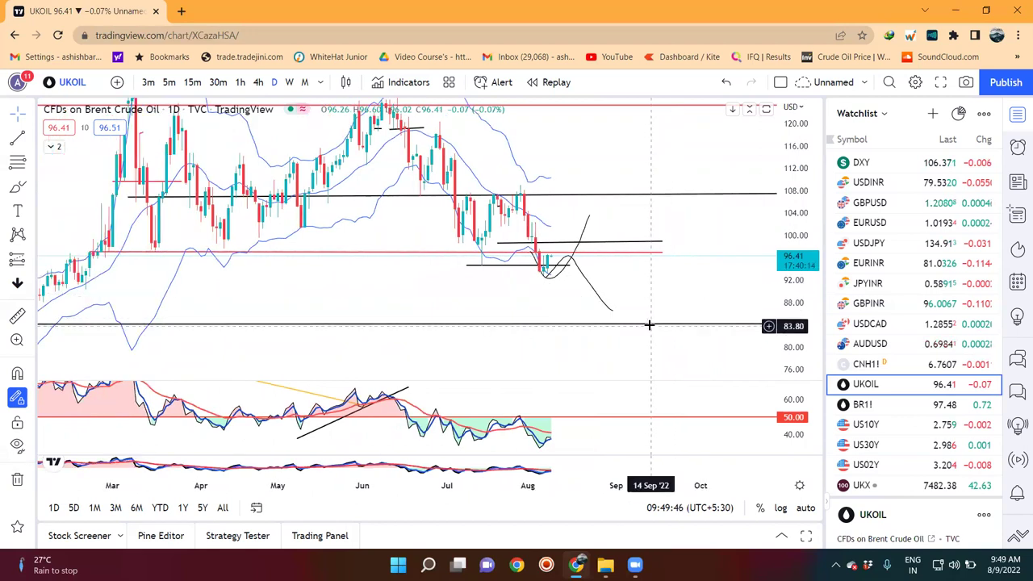
scroll(654, 364, "down", 2)
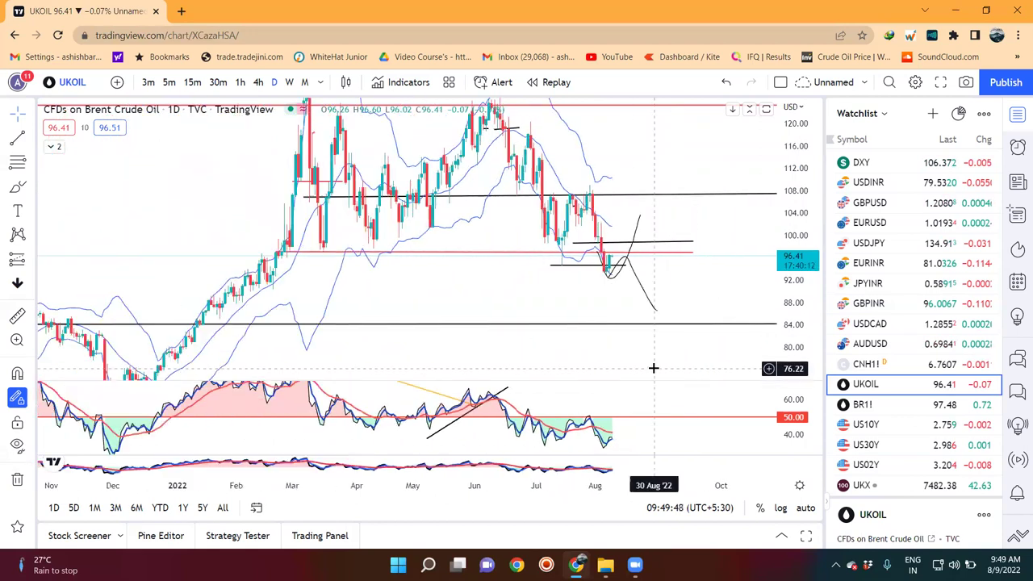
scroll(735, 280, "up", 1)
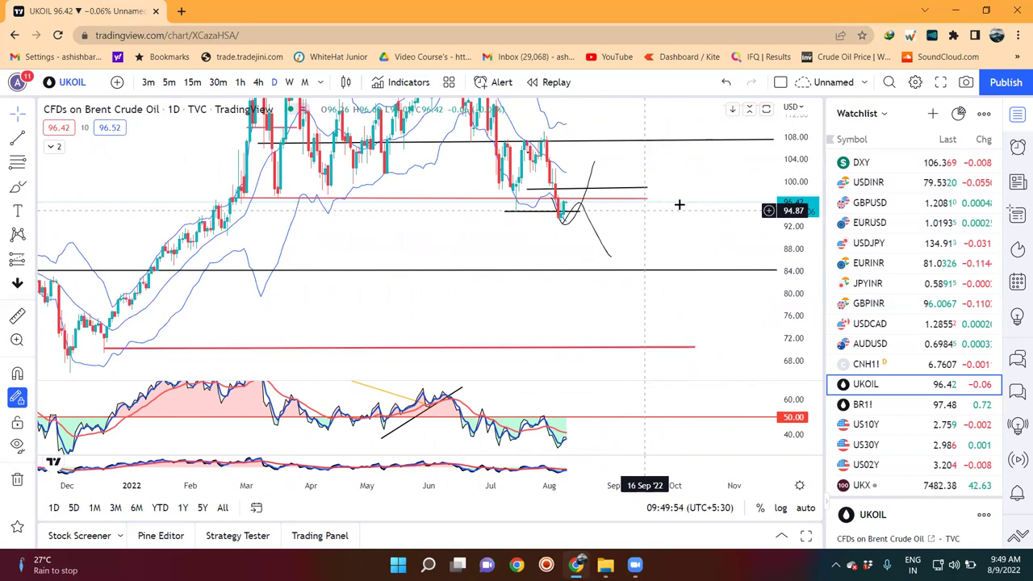
left_click_drag(696, 242, 726, 170)
left_click_drag(778, 230, 779, 244)
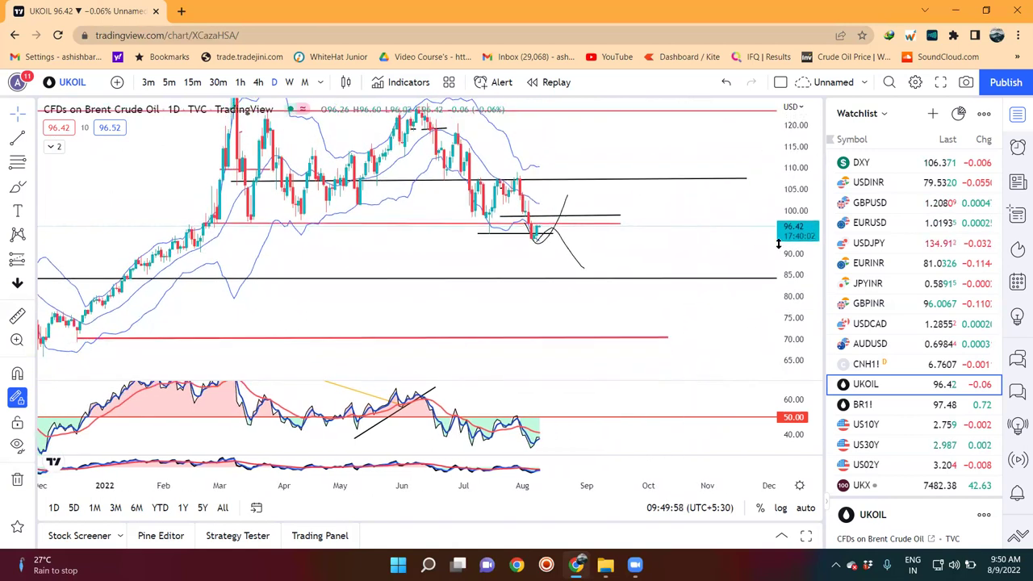
left_click_drag(645, 240, 639, 250)
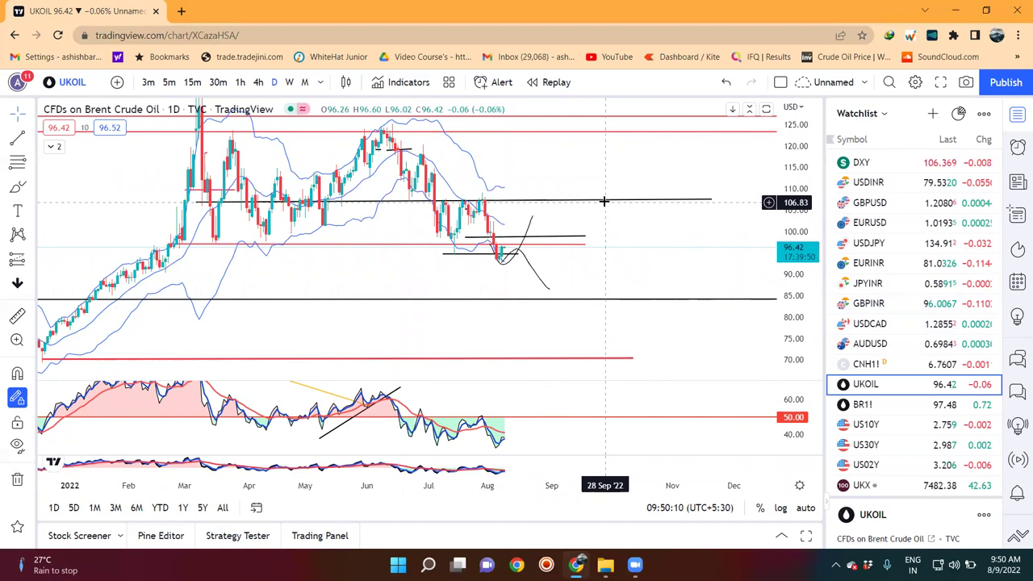
Step: Open the US10Y daily chart and examine the descending trend line from June and the black support lines near 2.4%
left_click(894, 425)
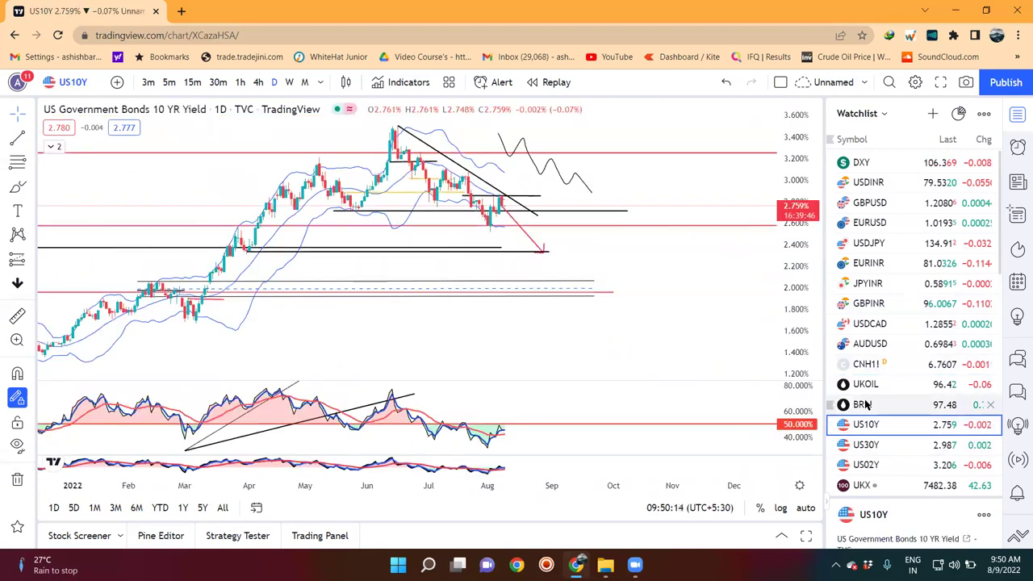
scroll(728, 214, "up", 2)
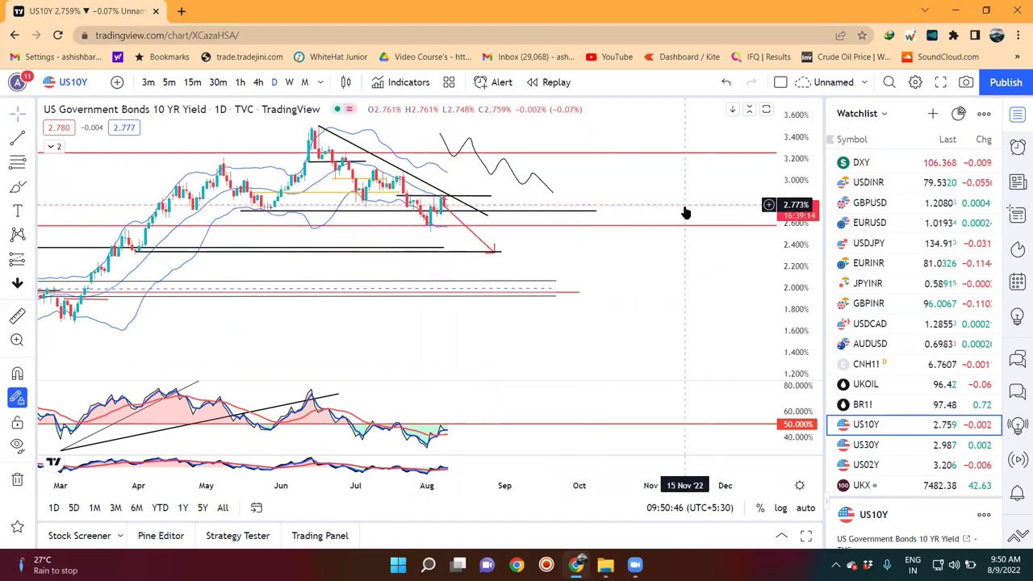
scroll(674, 222, "up", 2)
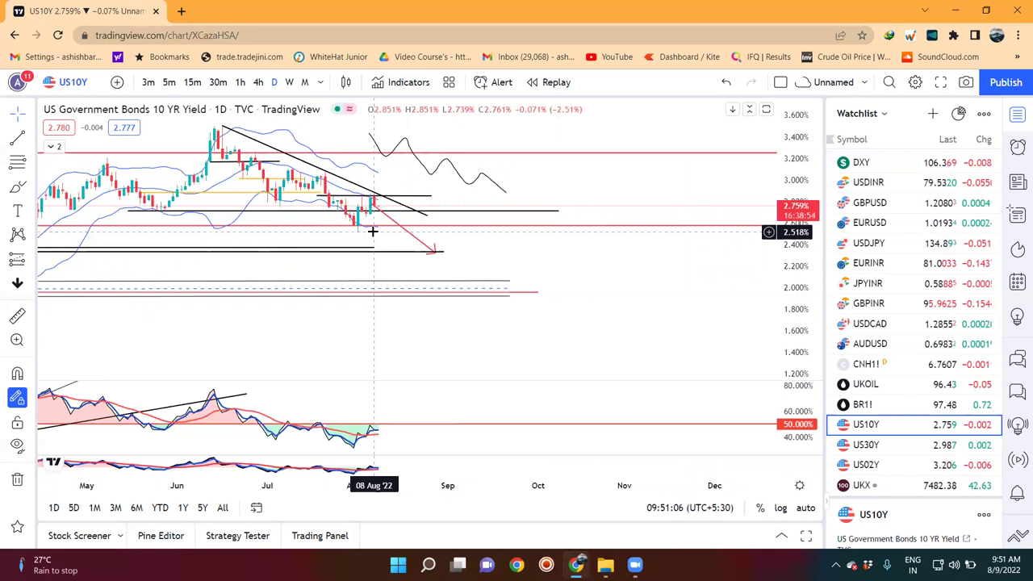
left_click_drag(606, 182, 643, 168)
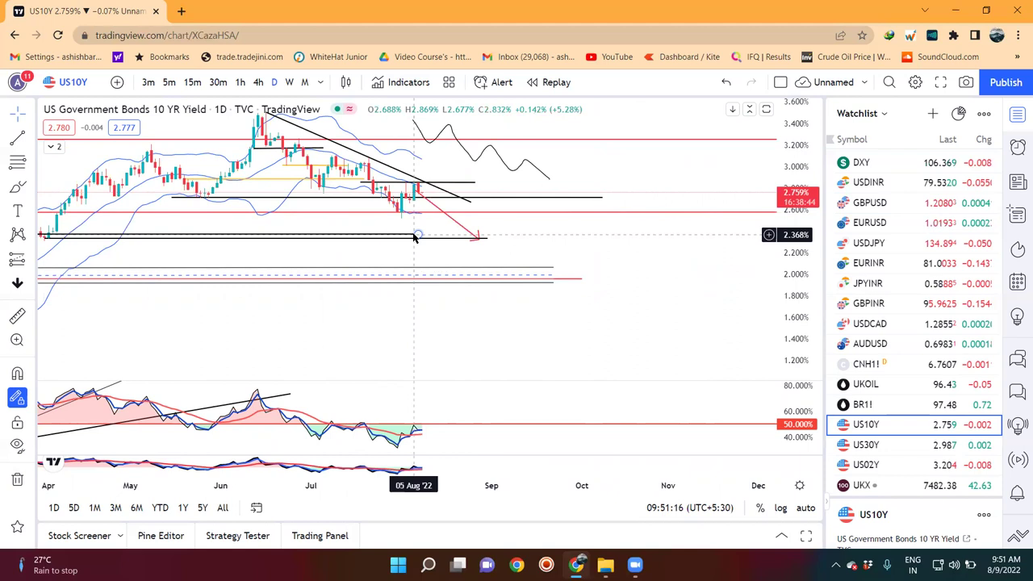
left_click_drag(653, 171, 659, 180)
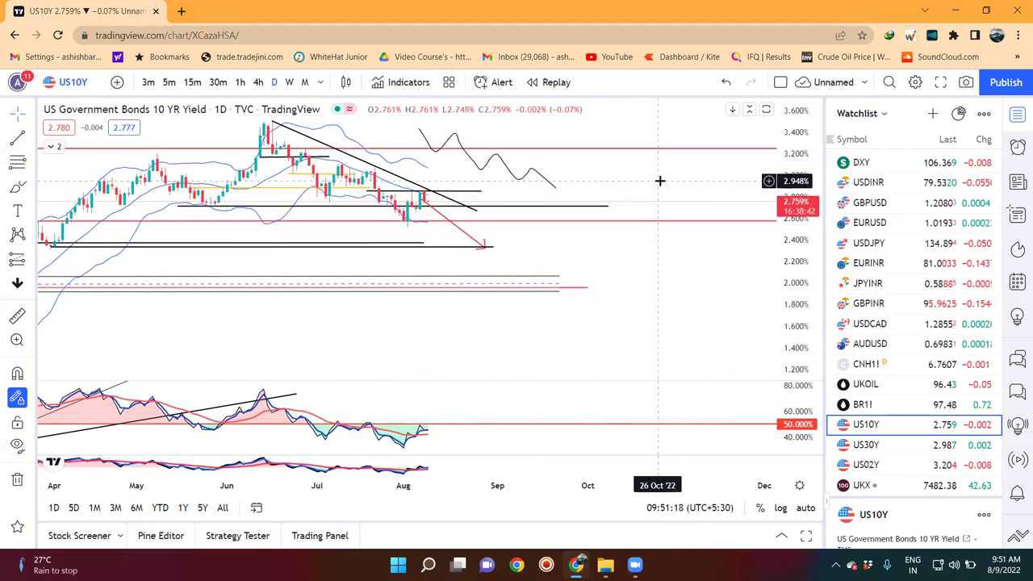